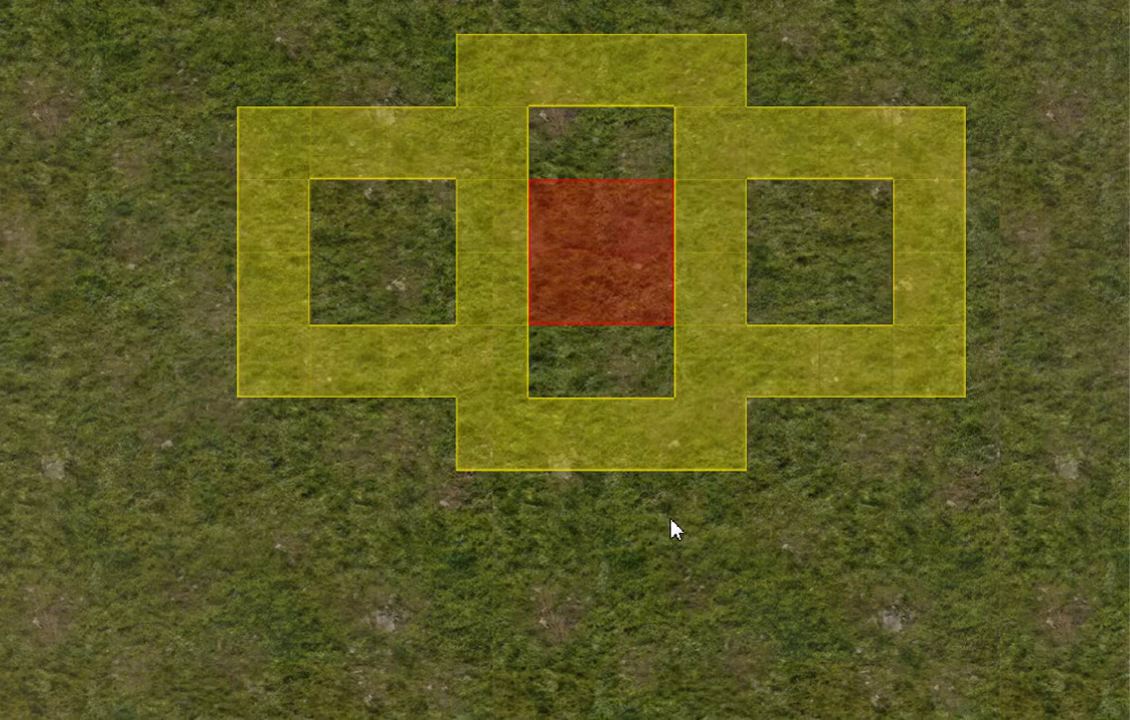
Examine the yellow tile areas and their outlines around the red square in the Scene view from above
{"action": "left_click", "coordinate": [40, 0]}
{"action": "middle_click_drag", "start_coordinate": [999, 455], "coordinate": [909, 538]}
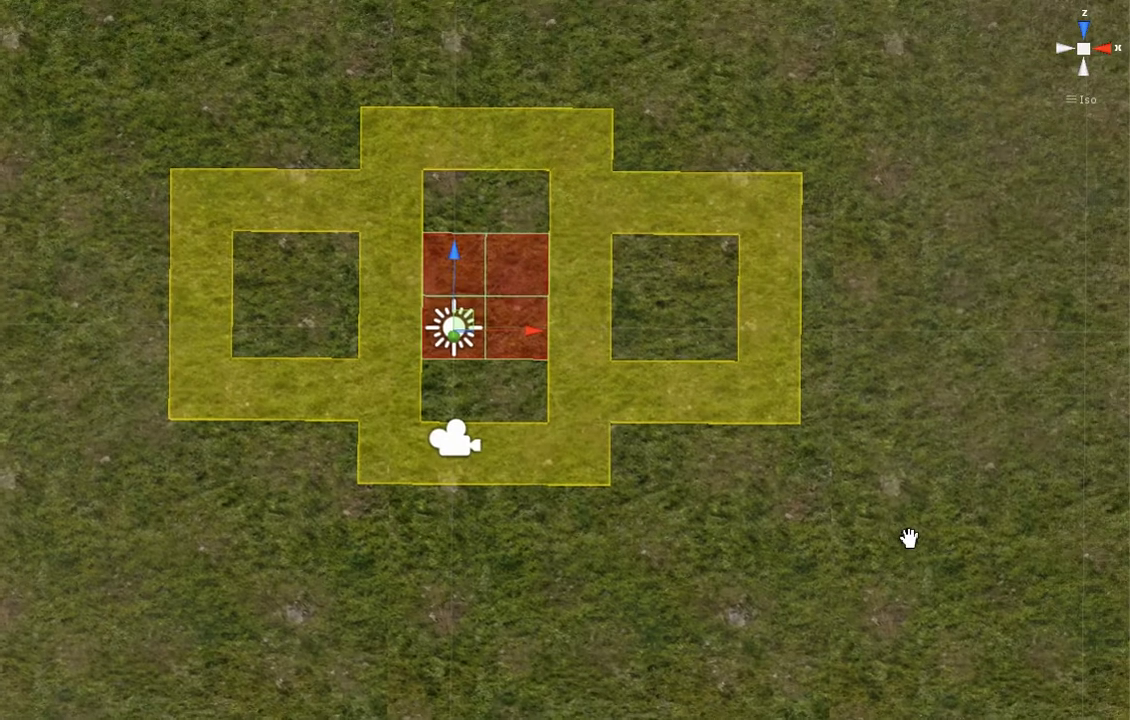
{"action": "scroll", "coordinate": [910, 538], "scroll_direction": "up", "scroll_amount": 3}
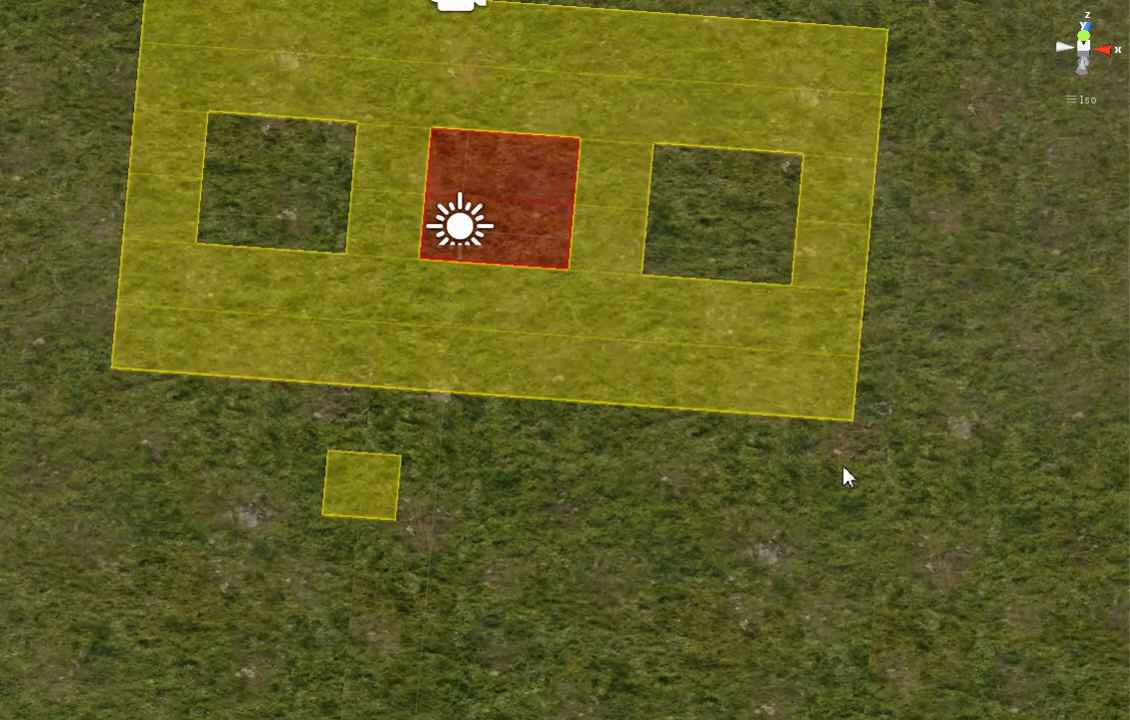
{"action": "scroll", "coordinate": [843, 477], "scroll_direction": "down", "scroll_amount": 2}
{"action": "scroll", "coordinate": [681, 462], "scroll_direction": "down", "scroll_amount": 1}
{"action": "scroll", "coordinate": [637, 347], "scroll_direction": "up", "scroll_amount": 2}
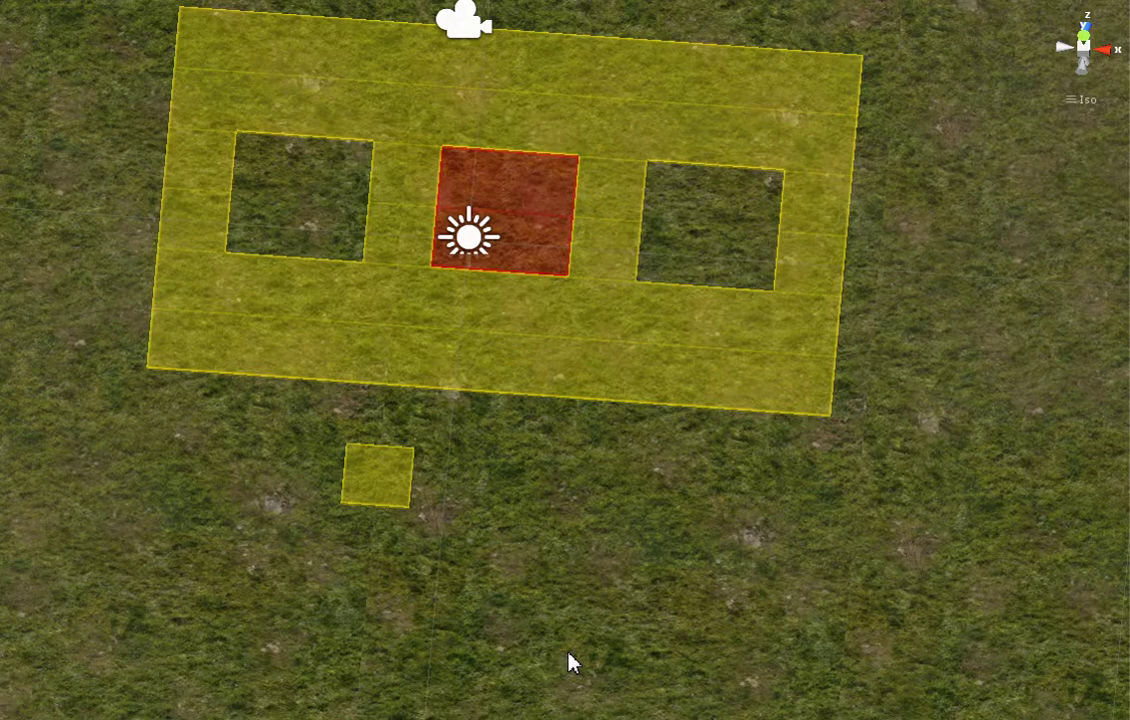
{"action": "scroll", "coordinate": [569, 650], "scroll_direction": "up", "scroll_amount": 7}
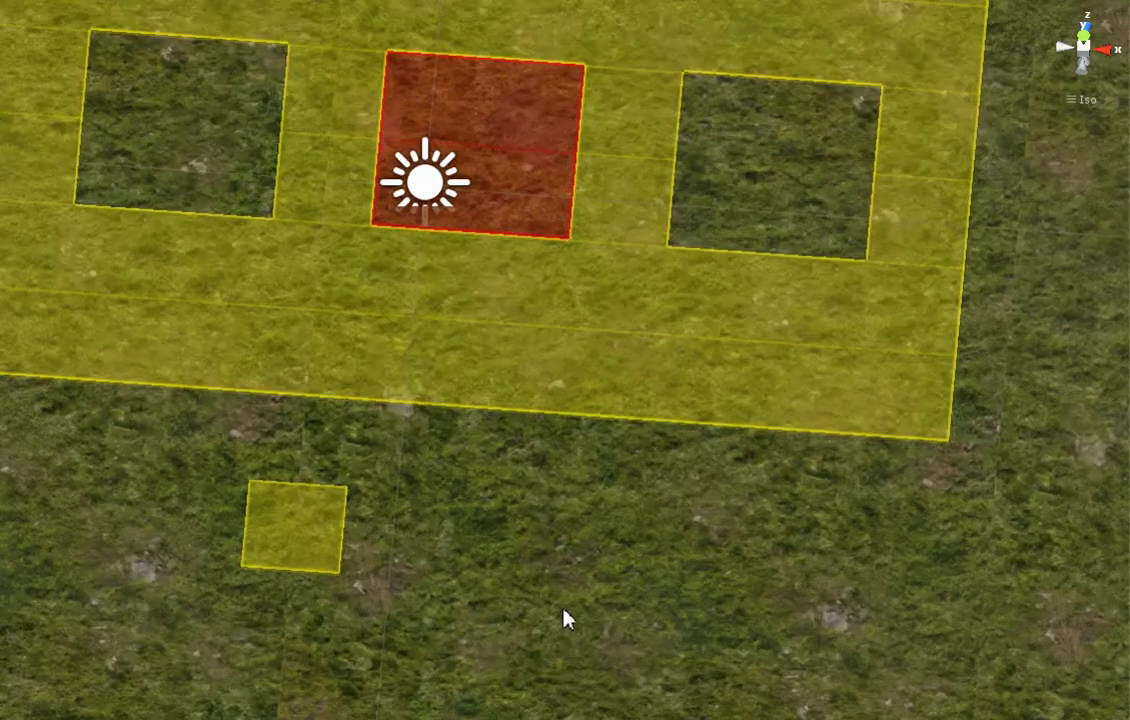
Examine the full outline of the single isolated yellow tile up close
{"action": "right_click_drag", "start_coordinate": [563, 606], "coordinate": [590, 600]}
{"action": "middle_click_drag", "start_coordinate": [590, 600], "coordinate": [782, 255]}
{"action": "scroll", "coordinate": [782, 255], "scroll_direction": "up", "scroll_amount": 16}
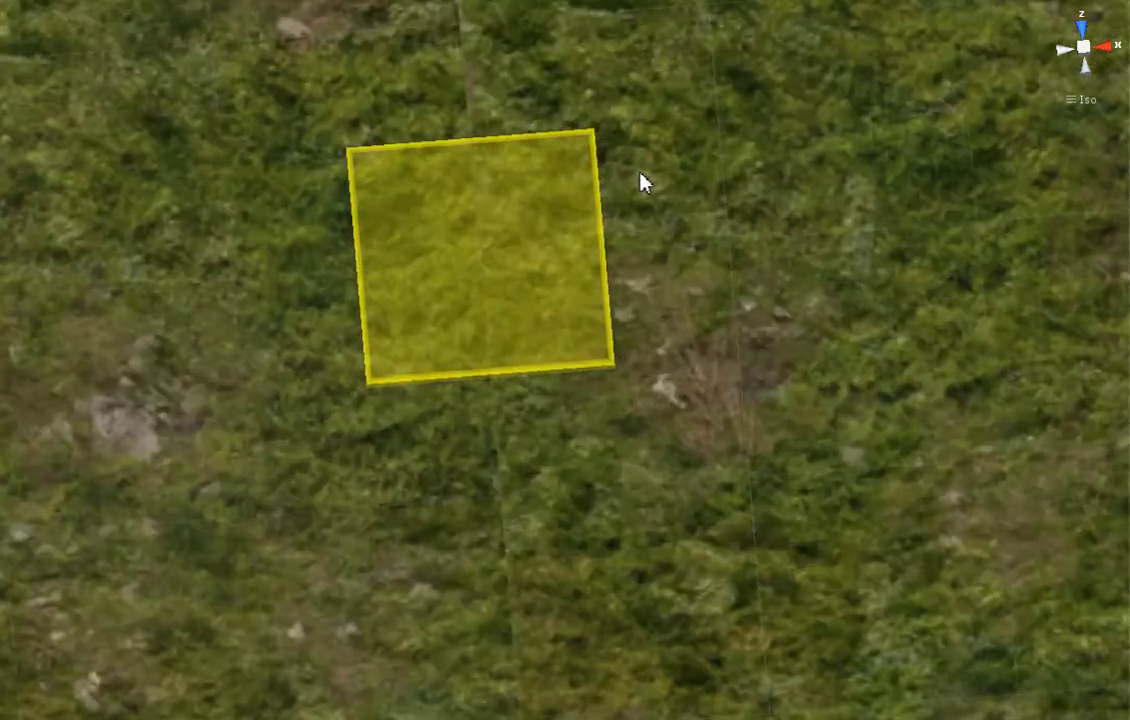
{"action": "scroll", "coordinate": [640, 172], "scroll_direction": "up", "scroll_amount": 7}
{"action": "middle_click_drag", "start_coordinate": [674, 181], "coordinate": [754, 302]}
{"action": "scroll", "coordinate": [754, 302], "scroll_direction": "up", "scroll_amount": 4}
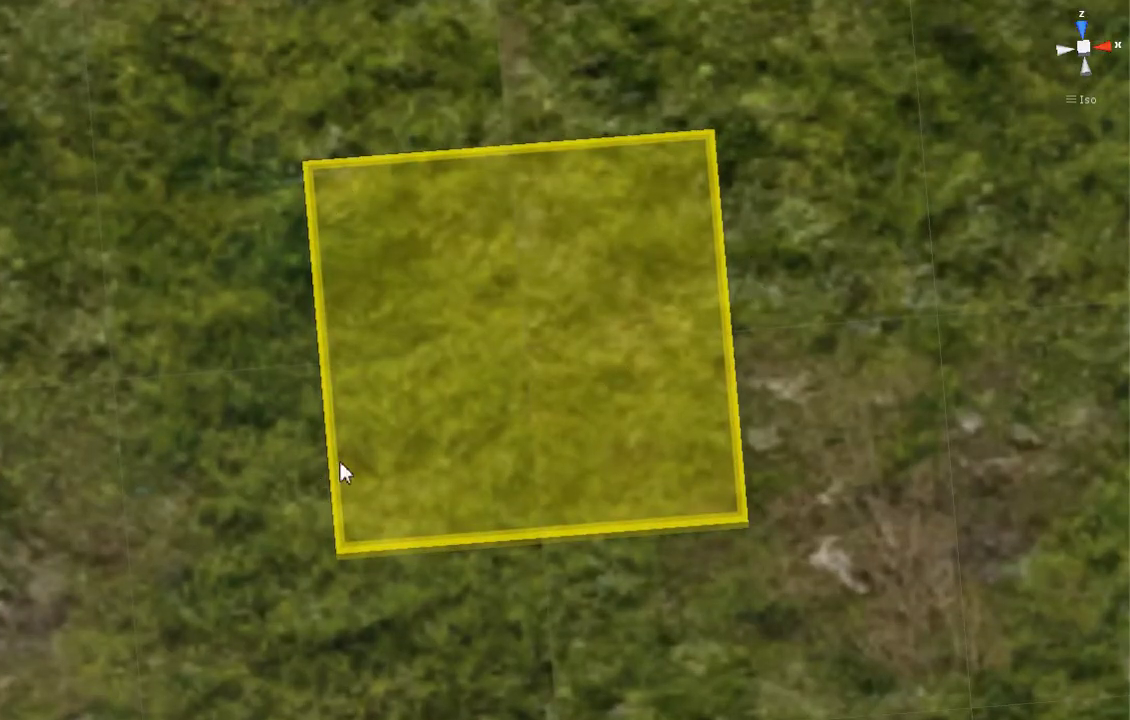
Examine the outer edge, the inner openings and the row lines of the large yellow area from several angles
{"action": "scroll", "coordinate": [688, 199], "scroll_direction": "down", "scroll_amount": 6}
{"action": "middle_click_drag", "start_coordinate": [491, 187], "coordinate": [822, 487]}
{"action": "scroll", "coordinate": [330, 340], "scroll_direction": "down", "scroll_amount": 3}
{"action": "middle_click_drag", "start_coordinate": [247, 366], "coordinate": [569, 487]}
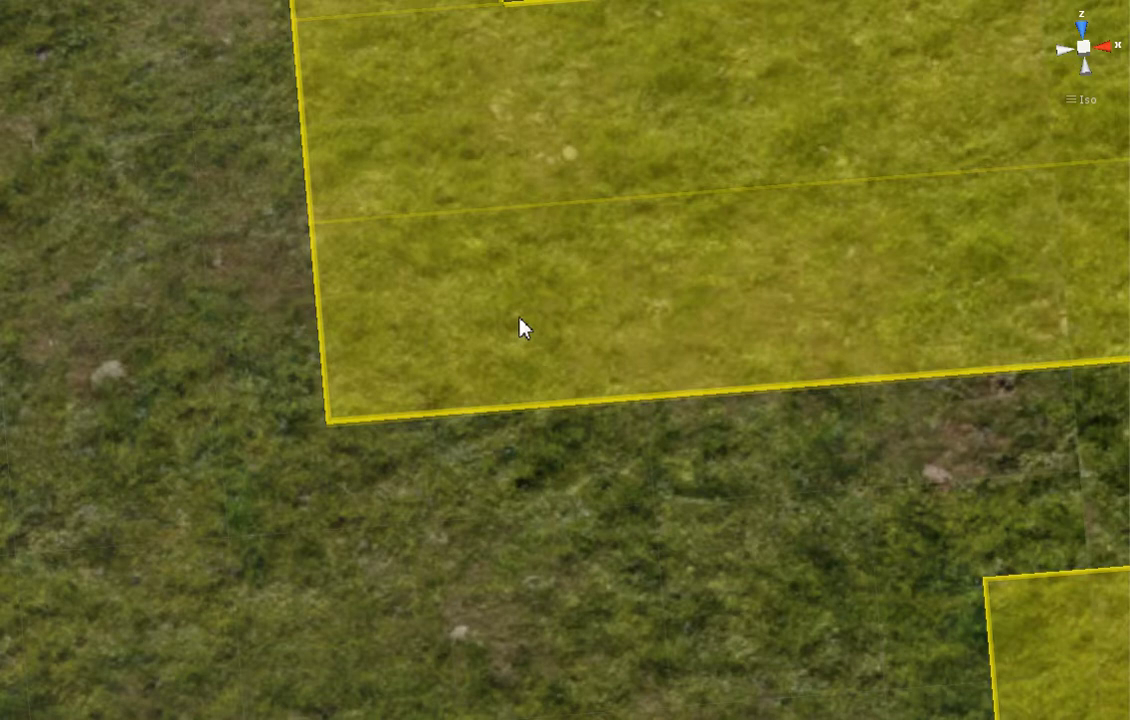
{"action": "middle_click_drag", "start_coordinate": [262, 233], "coordinate": [225, 430]}
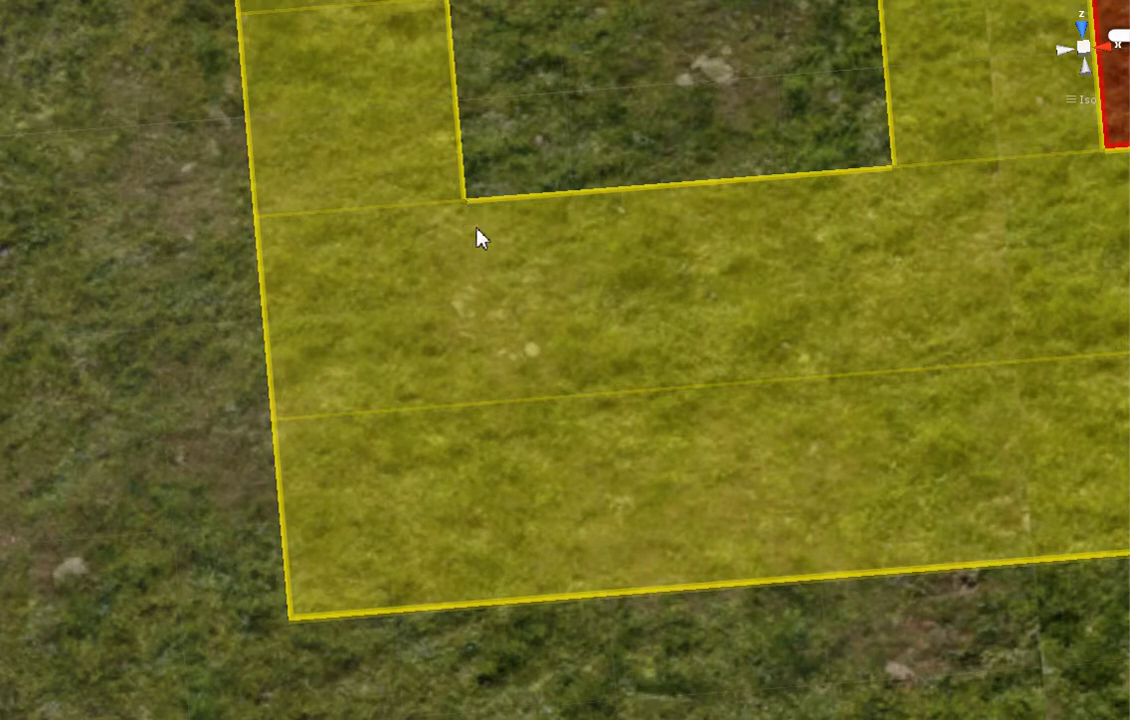
{"action": "scroll", "coordinate": [523, 368], "scroll_direction": "down", "scroll_amount": 2}
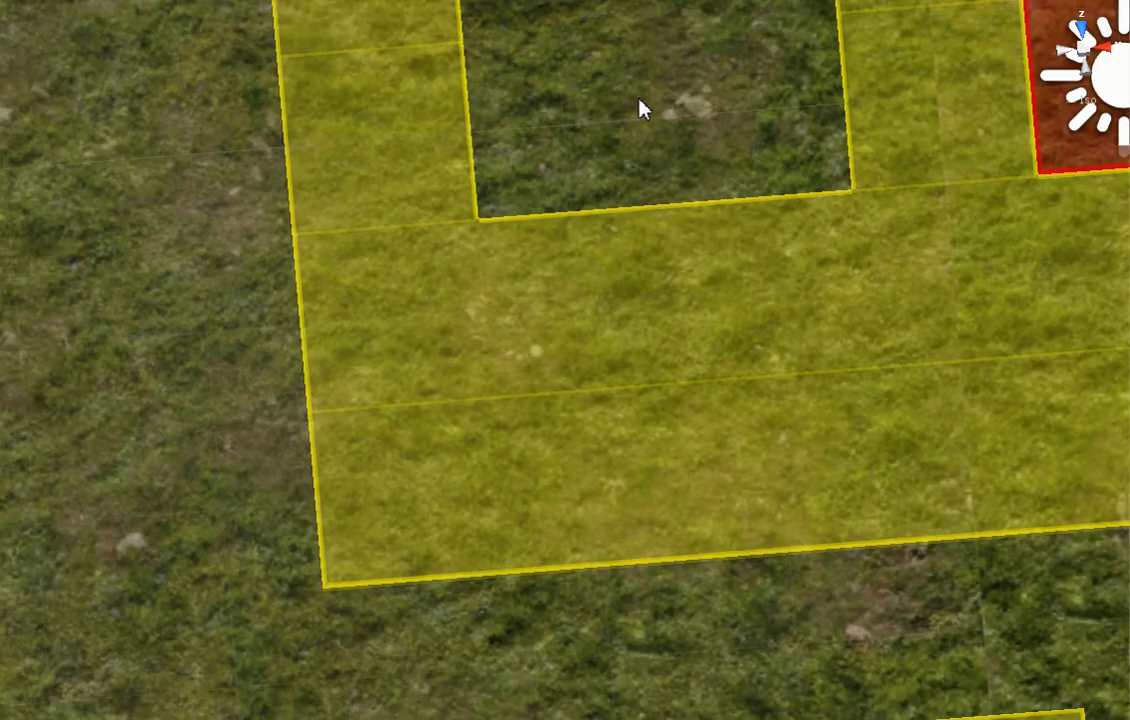
{"action": "middle_click_drag", "start_coordinate": [638, 108], "coordinate": [460, 170]}
{"action": "scroll", "coordinate": [460, 170], "scroll_direction": "down", "scroll_amount": 5}
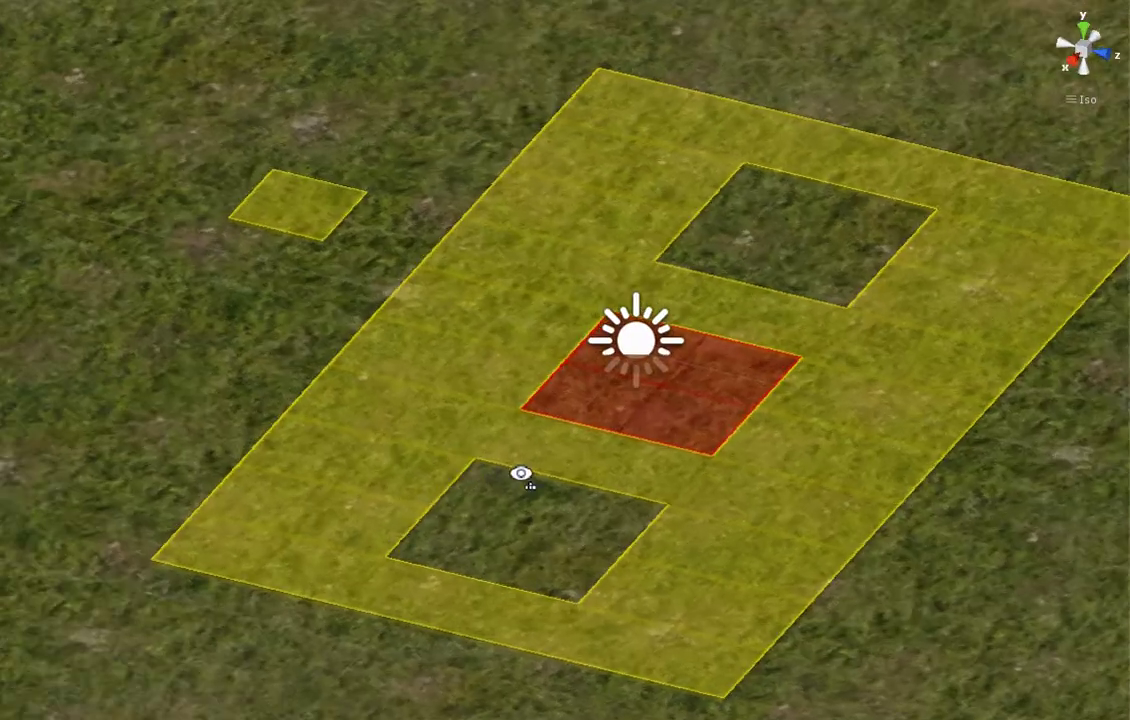
{"action": "middle_click_drag", "start_coordinate": [725, 375], "coordinate": [556, 493]}
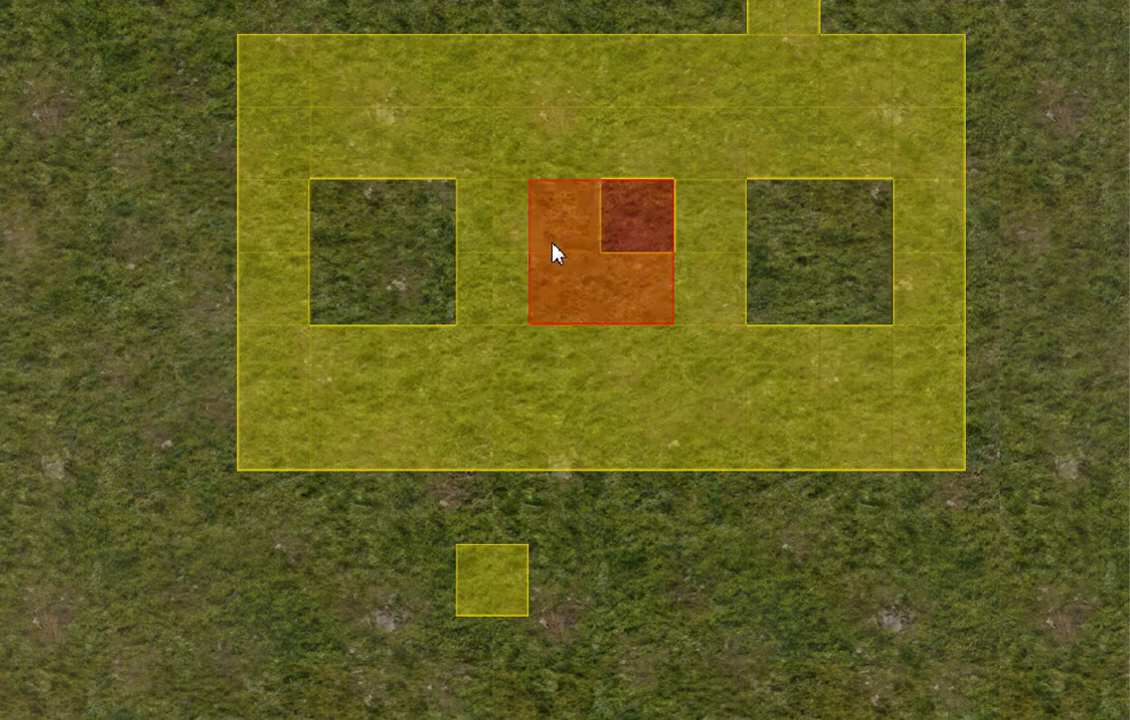
Remove the remaining yellow tiles that overlap the red square
{"action": "left_click", "coordinate": [637, 216]}
{"action": "left_click", "coordinate": [633, 318]}
{"action": "left_click", "coordinate": [606, 228]}
{"action": "left_click", "coordinate": [575, 235]}
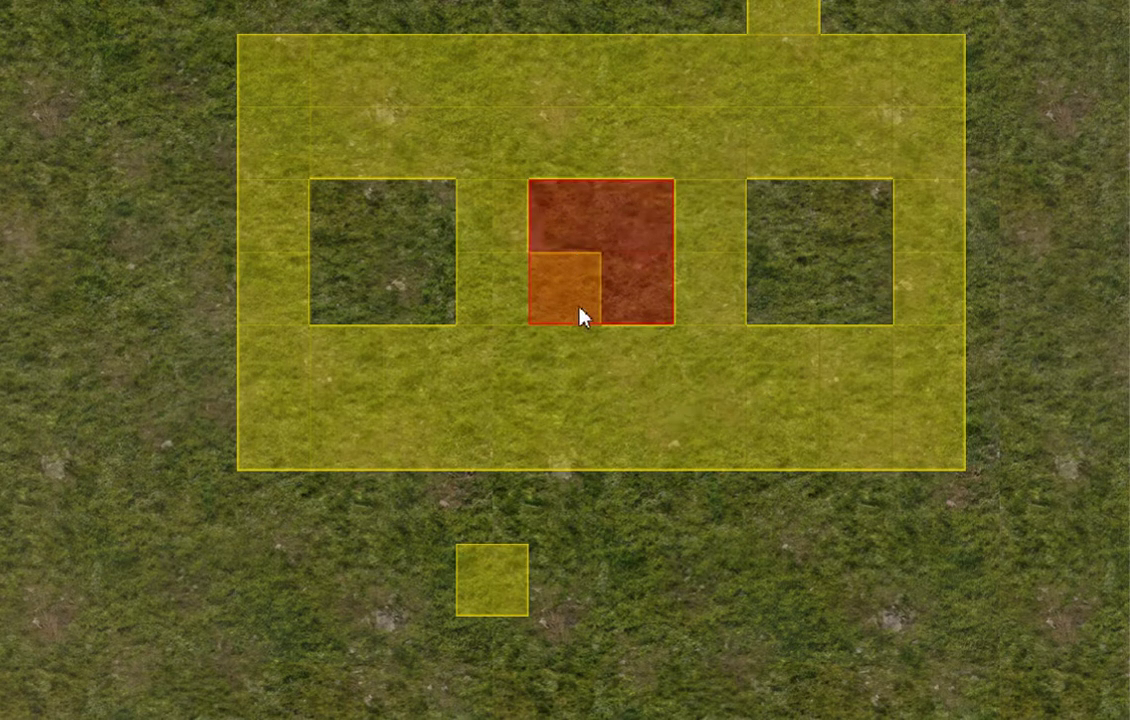
{"action": "left_click", "coordinate": [583, 305]}
Toggle the lower yellow tiles on both sides of the red square off and on again
{"action": "left_click", "coordinate": [709, 300]}
{"action": "left_click", "coordinate": [495, 300]}
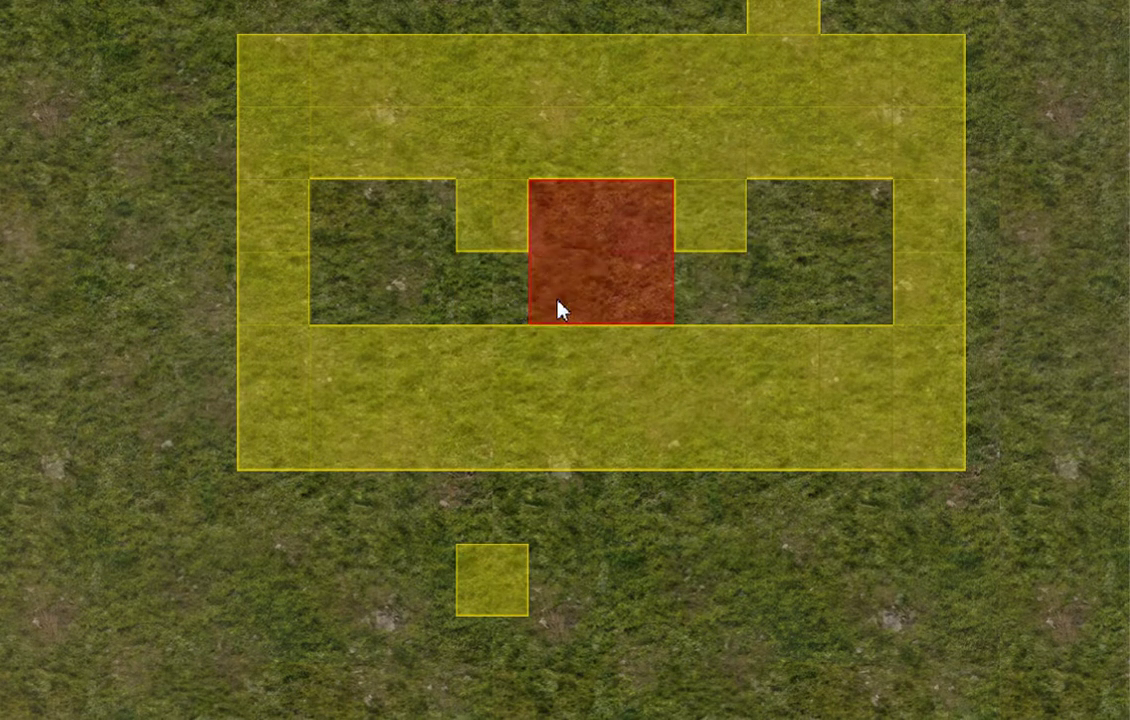
{"action": "left_click", "coordinate": [712, 300]}
{"action": "left_click", "coordinate": [730, 305]}
{"action": "left_click", "coordinate": [492, 295]}
Remove four adjacent yellow tiles from the row directly below the red square and restore the tile beside its lower-right corner
{"action": "left_click", "coordinate": [510, 358]}
{"action": "left_click", "coordinate": [725, 300]}
{"action": "left_click", "coordinate": [708, 360]}
{"action": "left_click", "coordinate": [580, 365]}
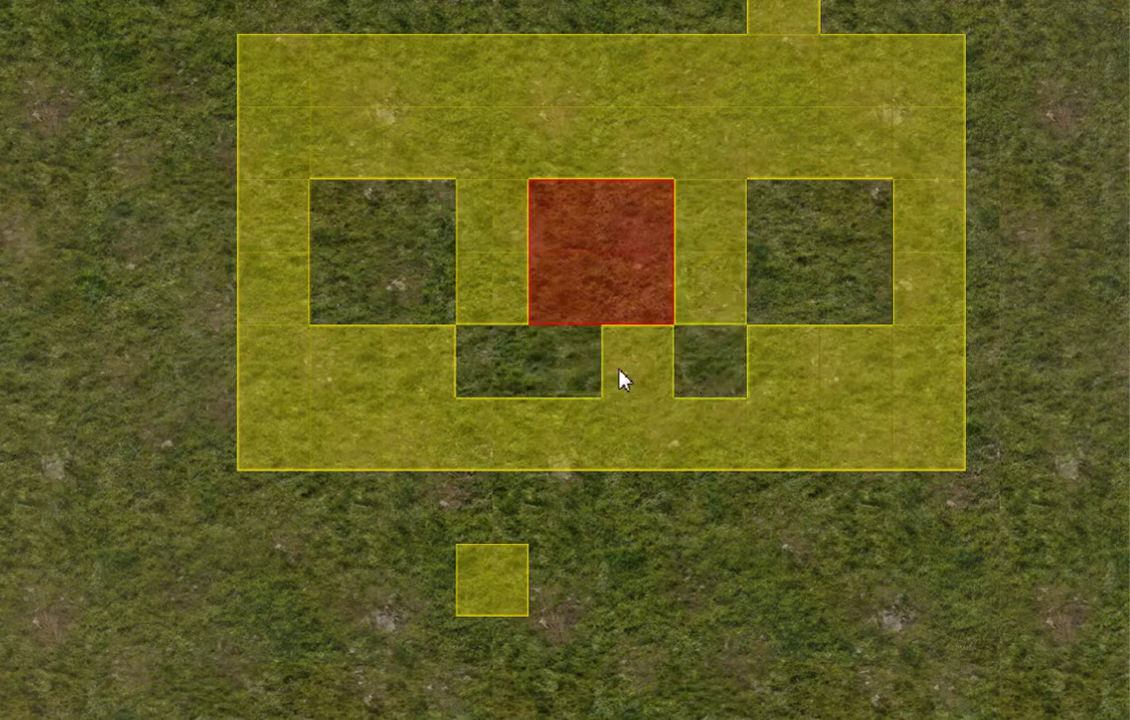
{"action": "left_click", "coordinate": [628, 370]}
Remove the four yellow tiles directly flanking the red square on both sides
{"action": "left_click", "coordinate": [722, 292]}
{"action": "left_click", "coordinate": [705, 218]}
{"action": "left_click", "coordinate": [505, 242]}
{"action": "left_click", "coordinate": [485, 295]}
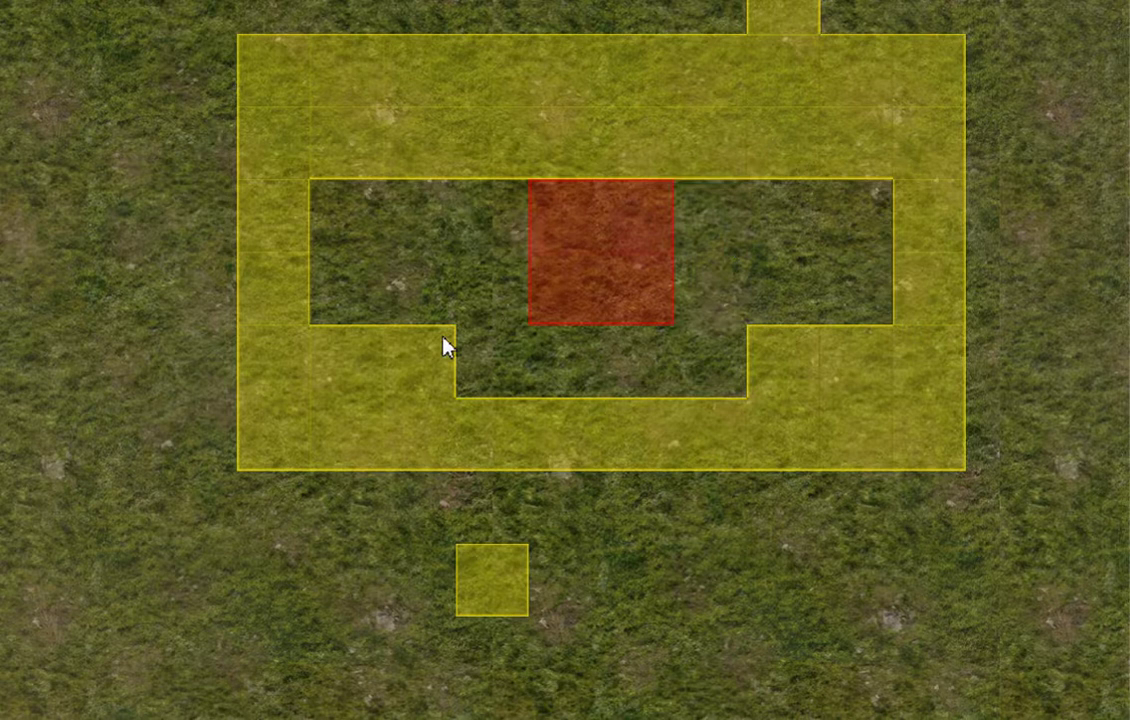
Remove the two remaining inner tiles at each end of the row below the red square, leaving a one-tile-wide border
{"action": "left_click", "coordinate": [440, 352]}
{"action": "left_click", "coordinate": [785, 360]}
{"action": "left_click", "coordinate": [868, 378]}
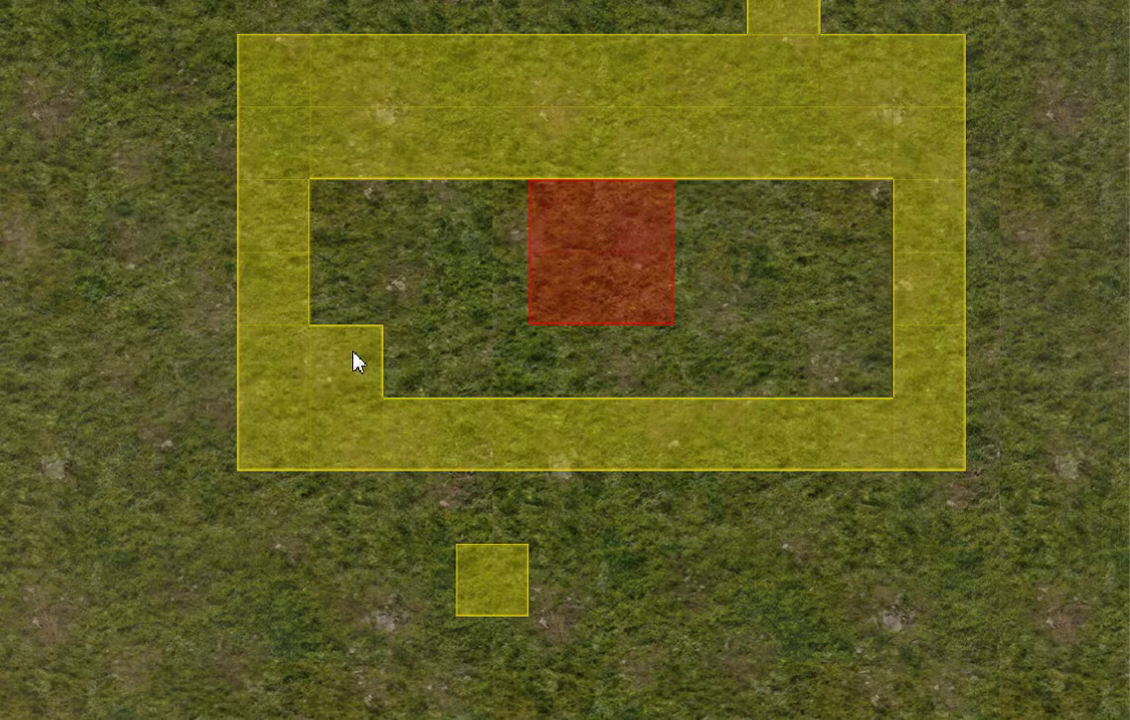
{"action": "left_click", "coordinate": [350, 360]}
Remove yellow tiles from the row above the red square and clear the rest of the yellow area
{"action": "left_click", "coordinate": [830, 165]}
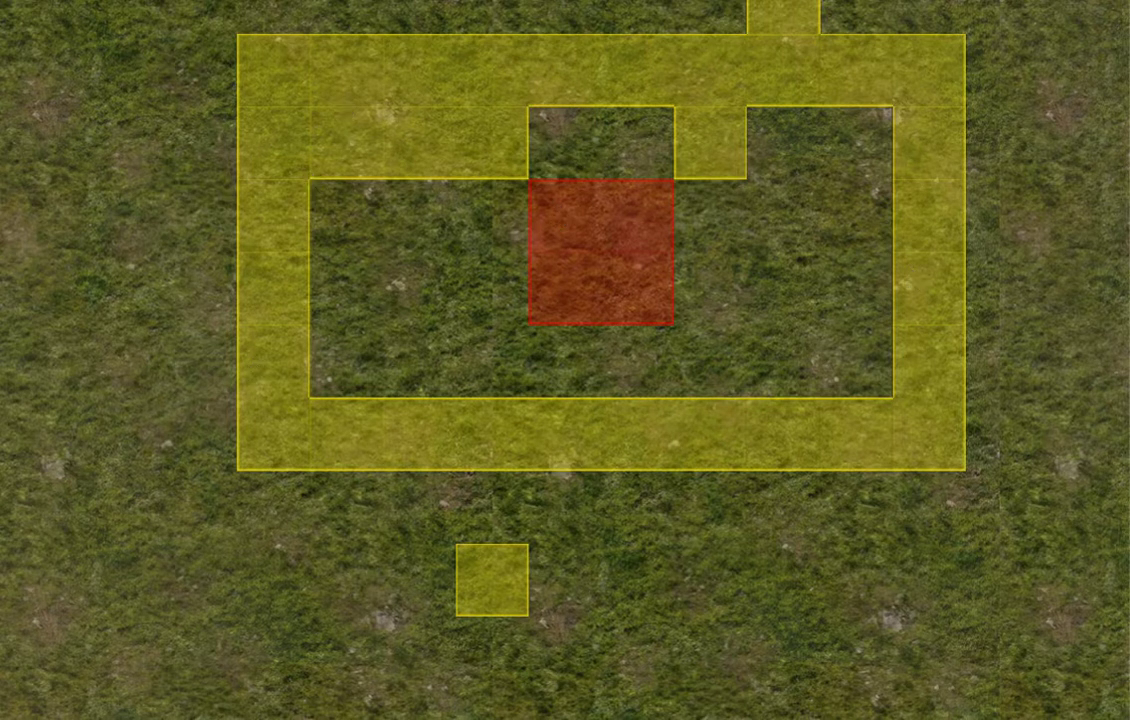
{"action": "key", "text": "Escape"}
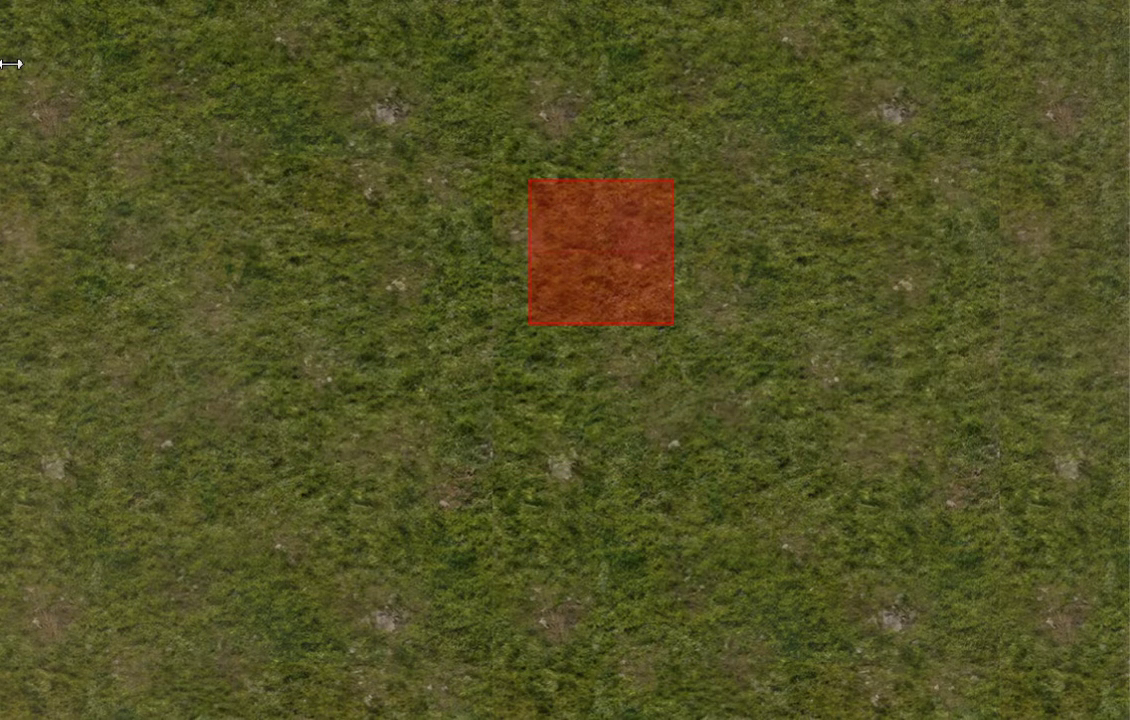